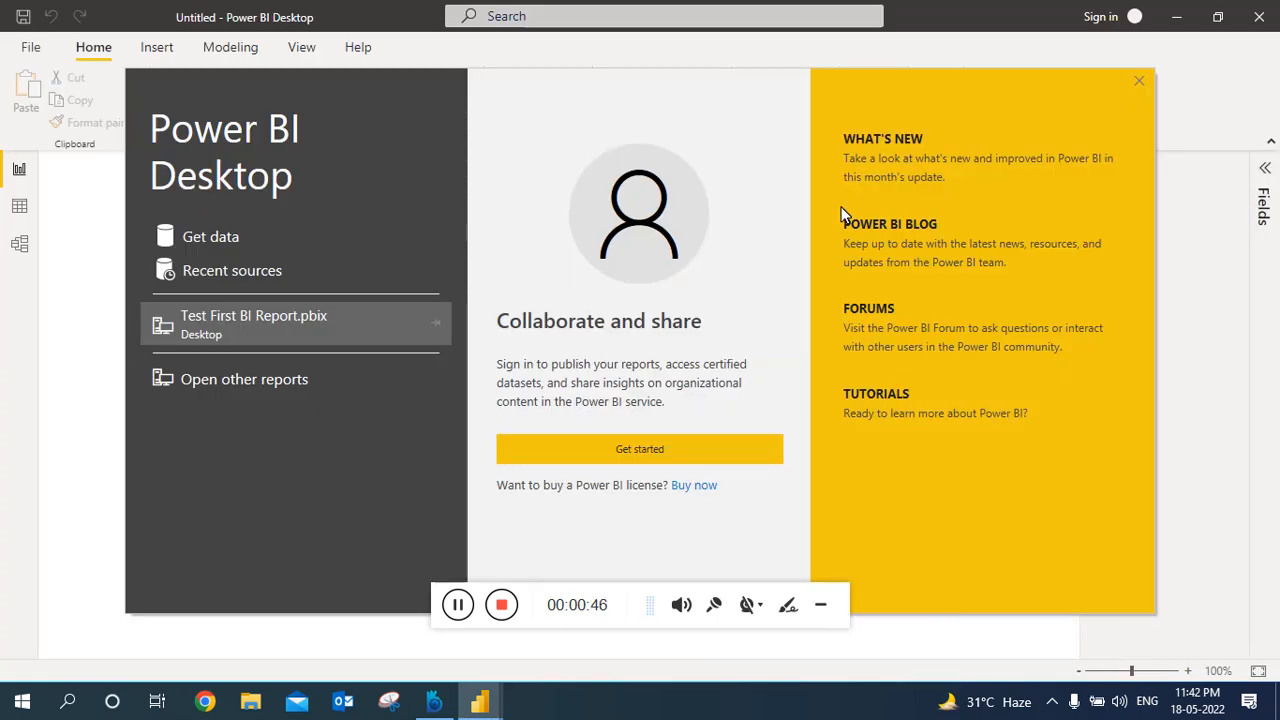
- Dismiss the welcome screen and the e-mail subscription form to reach the blank report
click(1138, 82)
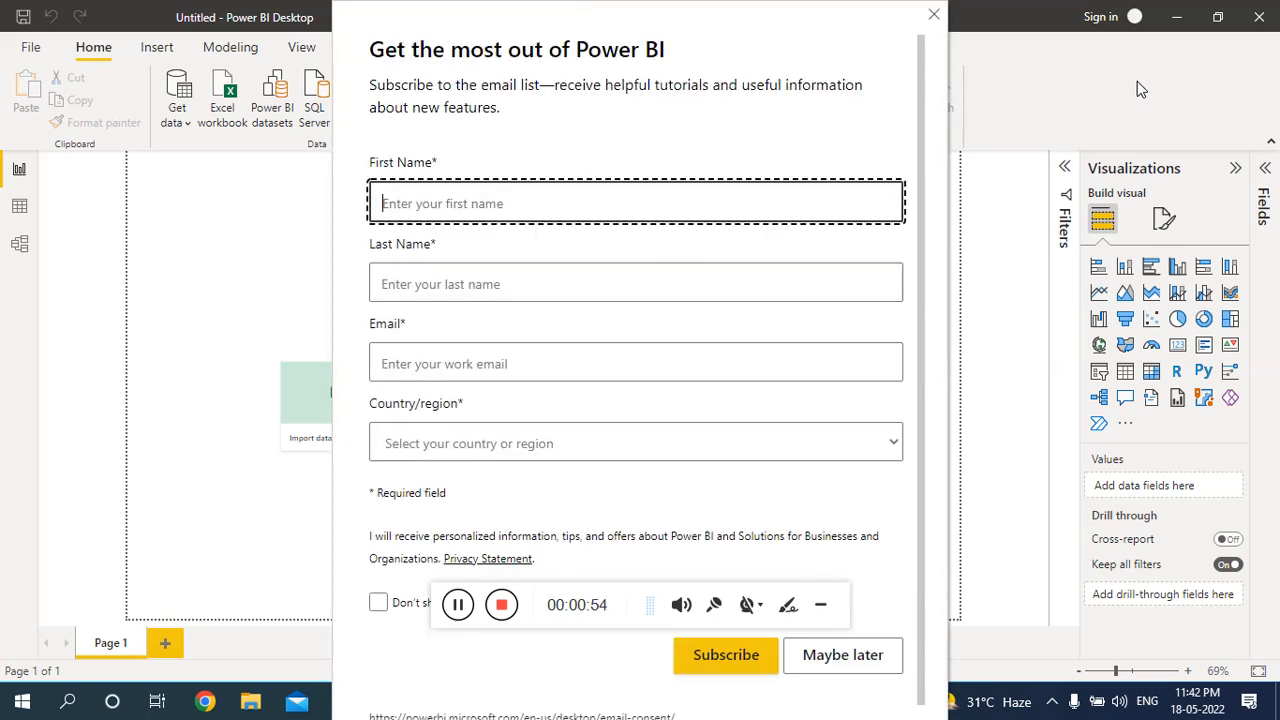
click(934, 14)
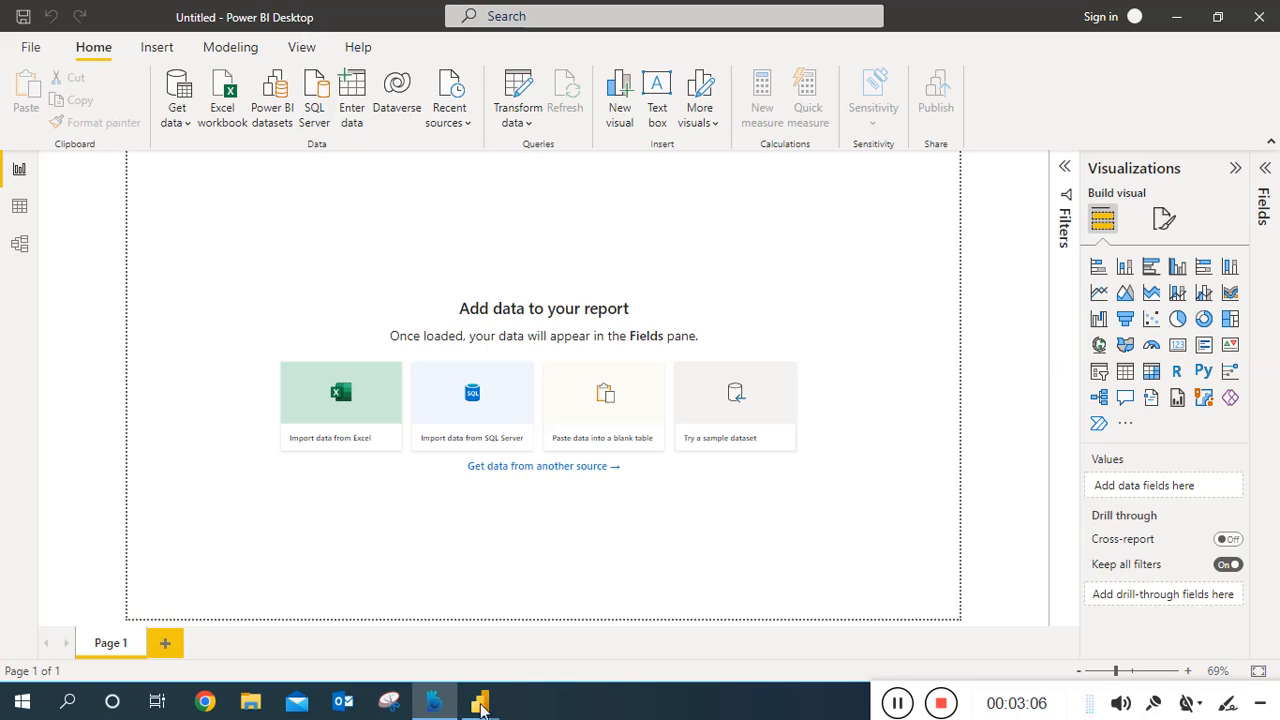
mouse_move(482, 705)
click(187, 124)
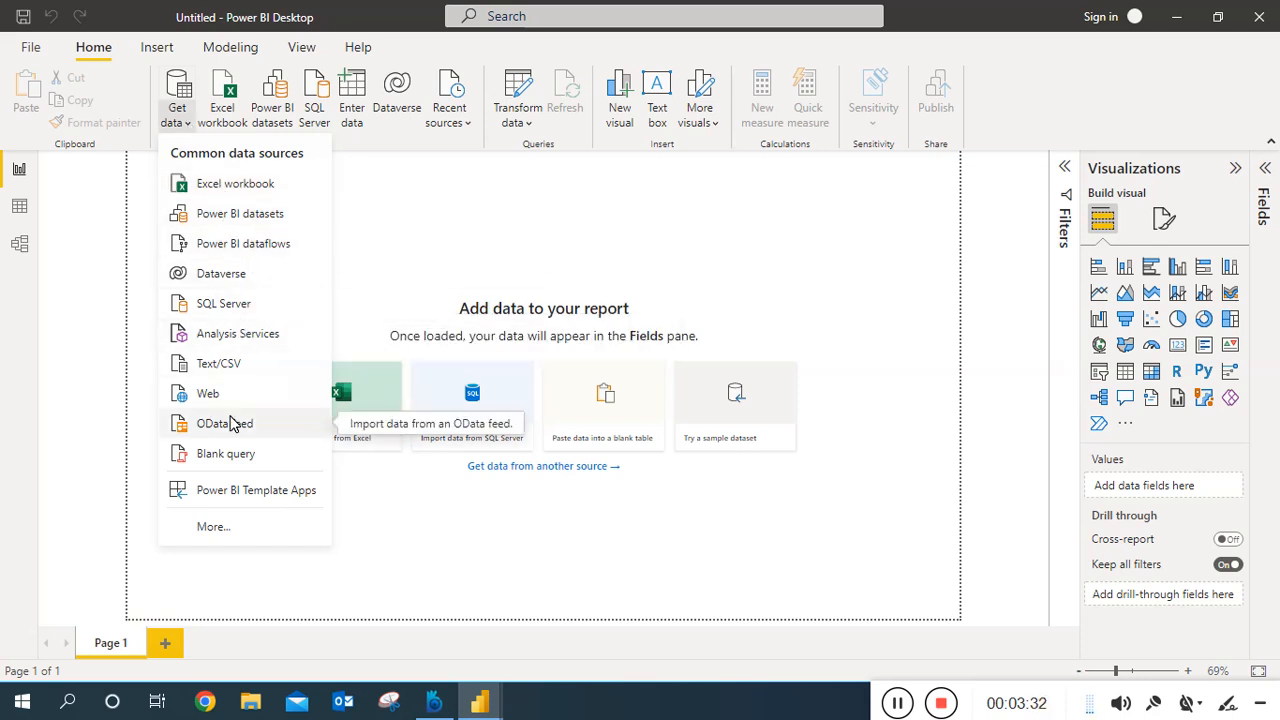
click(415, 520)
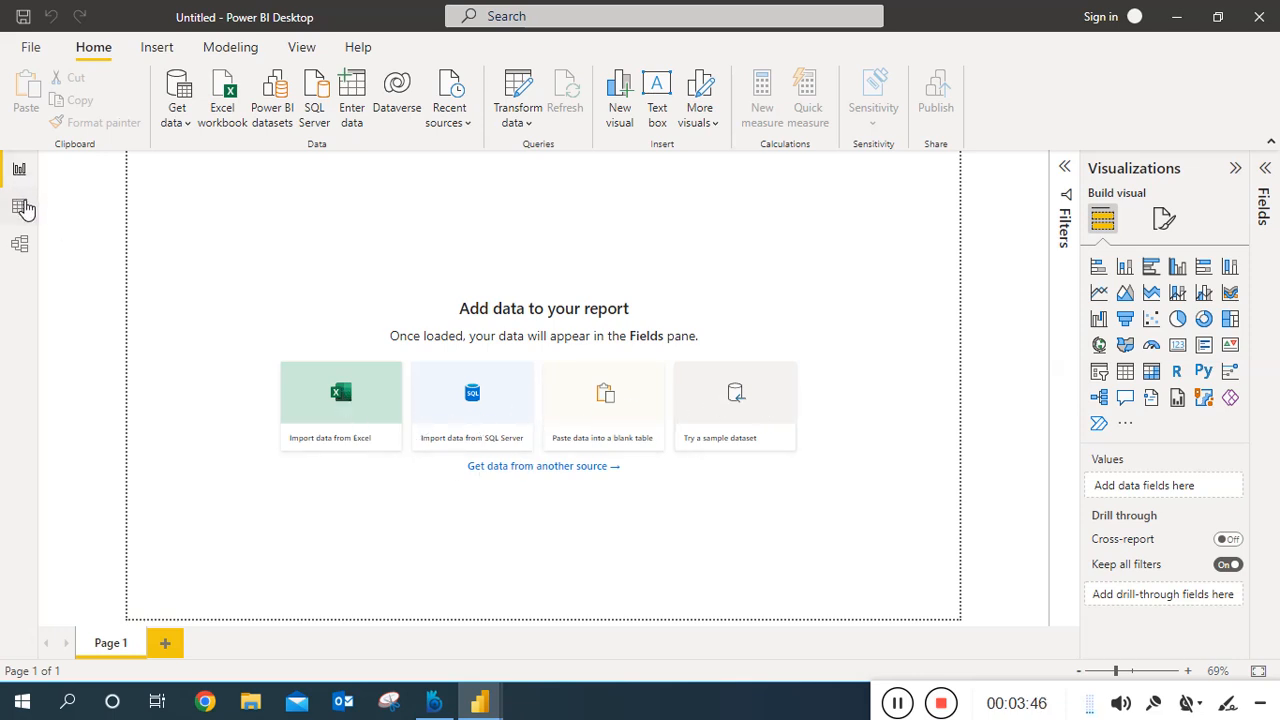
- Import the Top5 Debtrors | Receivable List sheet from the Top 5 Customers List Excel workbook and load it into the report
click(339, 401)
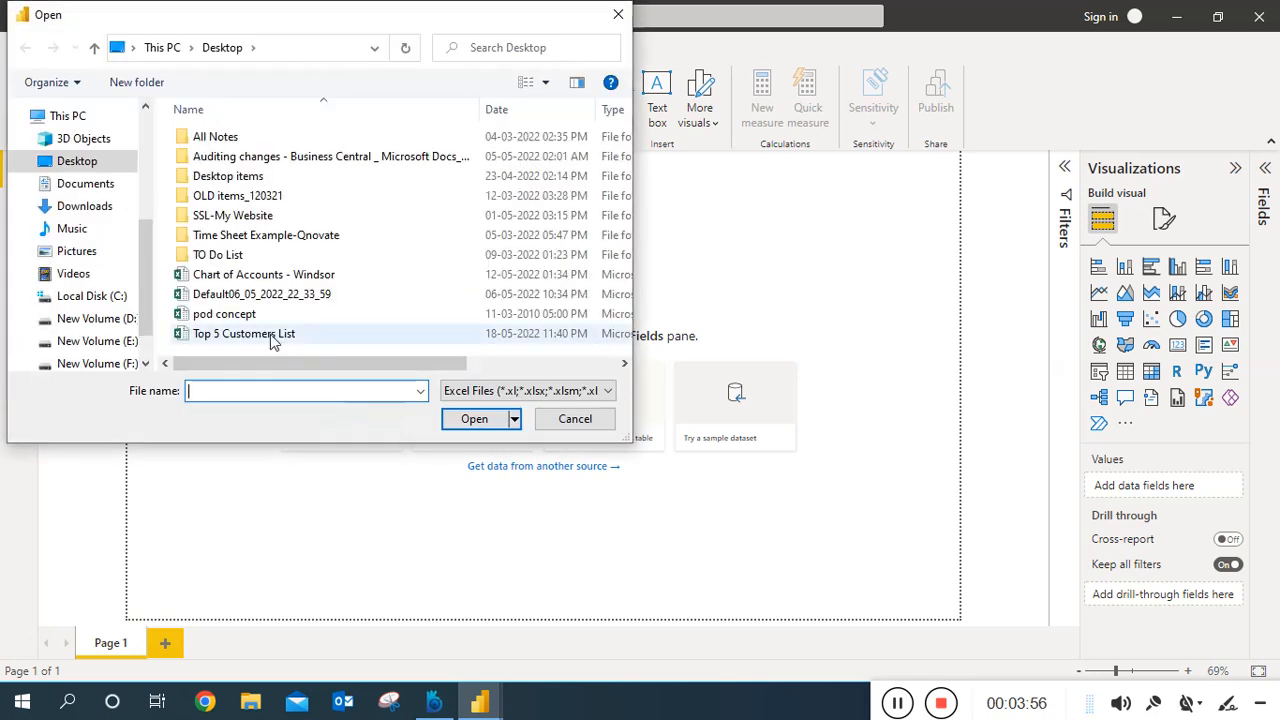
double_click(271, 338)
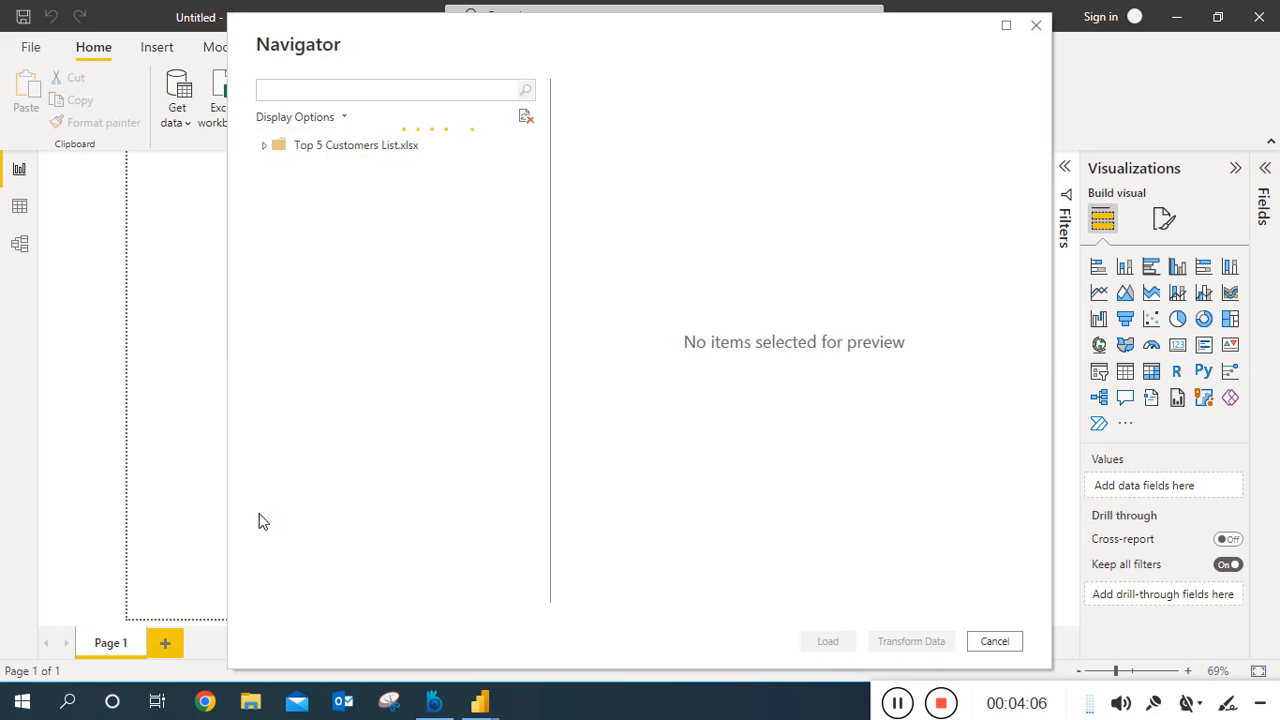
click(285, 170)
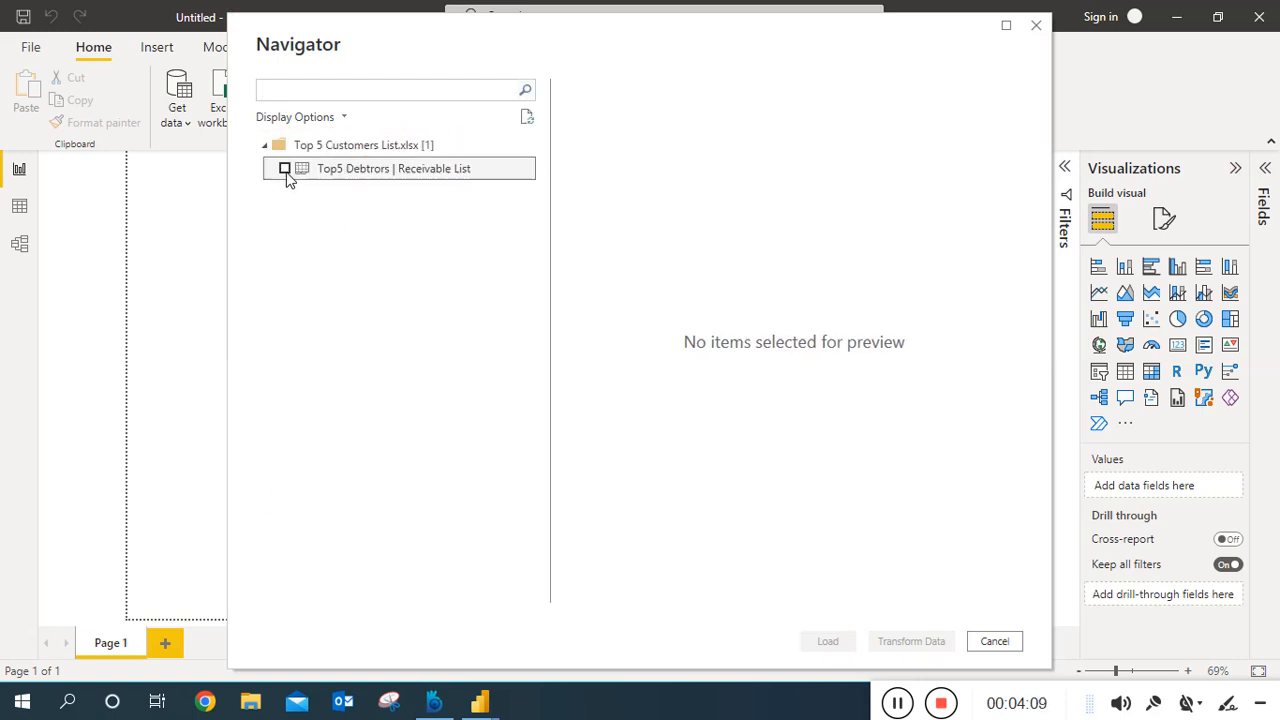
click(341, 118)
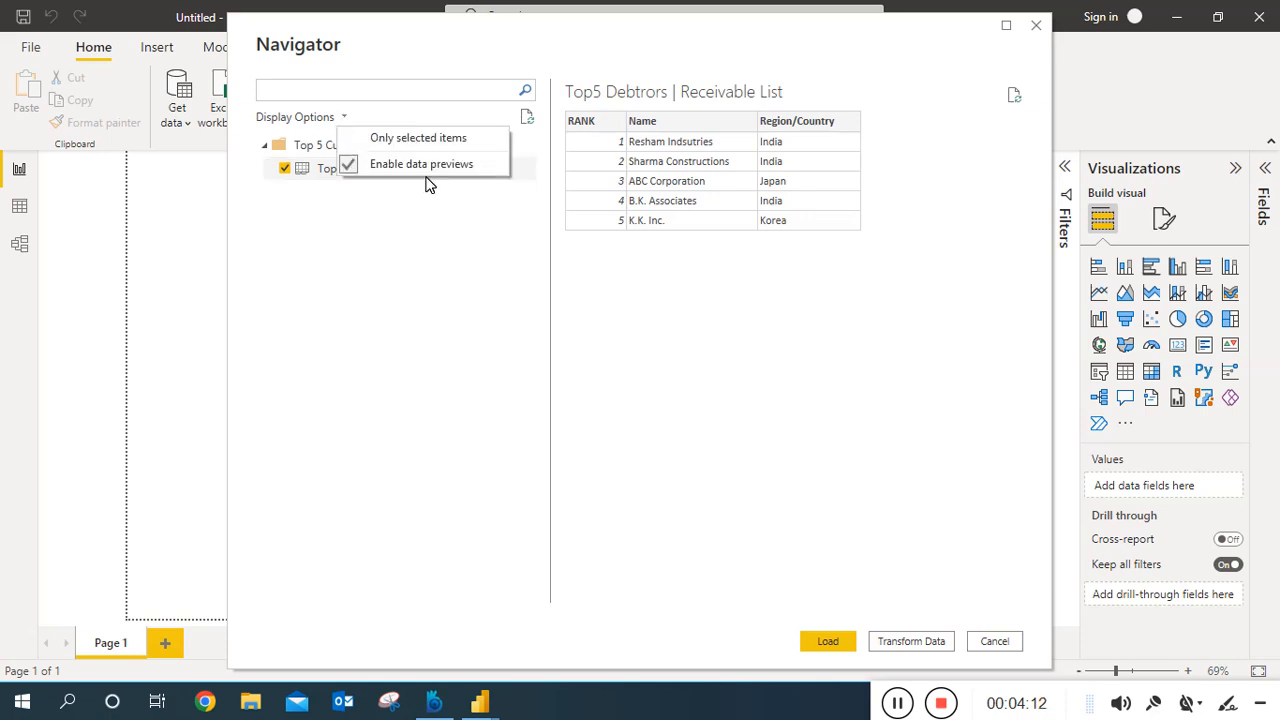
click(767, 289)
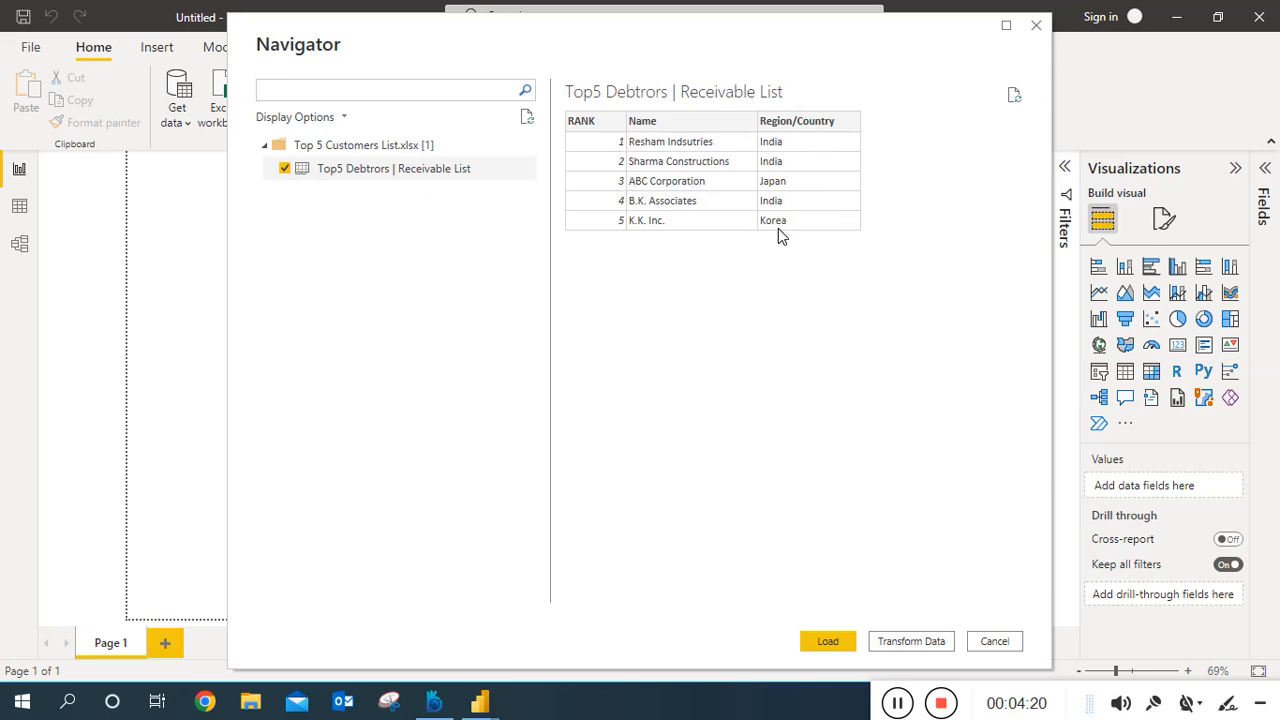
click(830, 642)
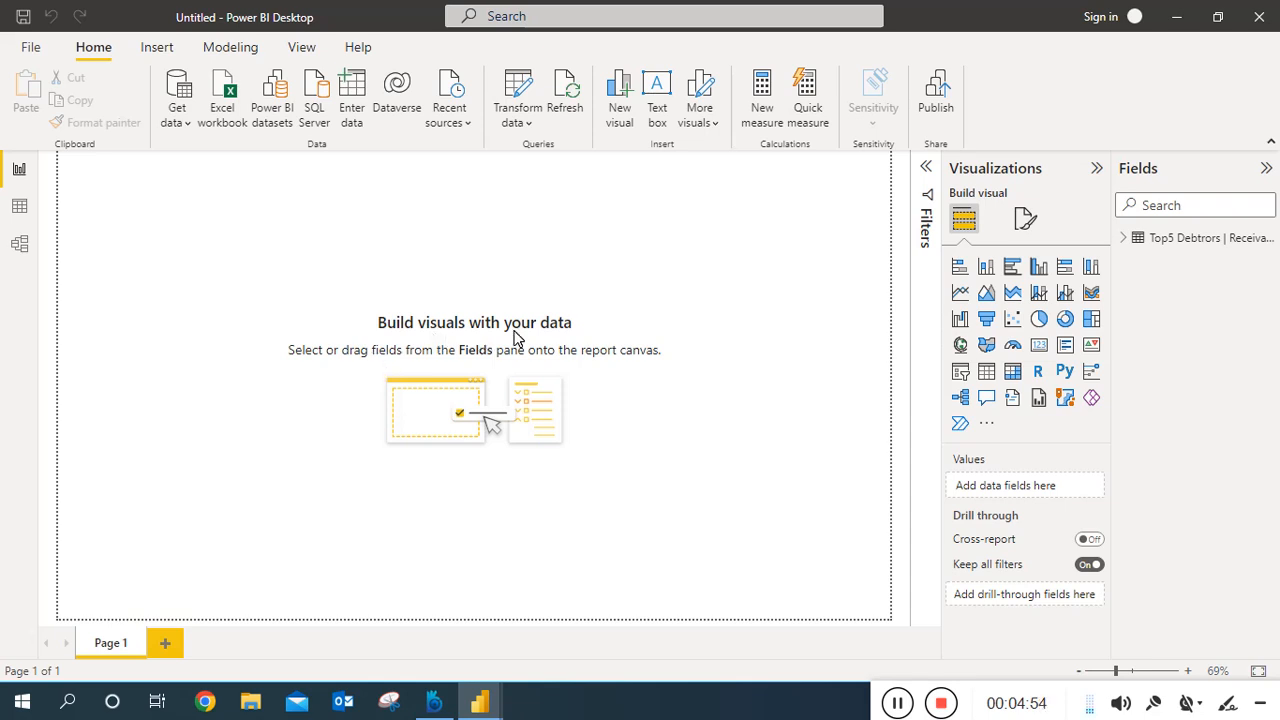
- Add a stacked column chart, enlarge it to fill most of the report page, and collapse the filters pane
click(988, 268)
drag(151, 200, 425, 305)
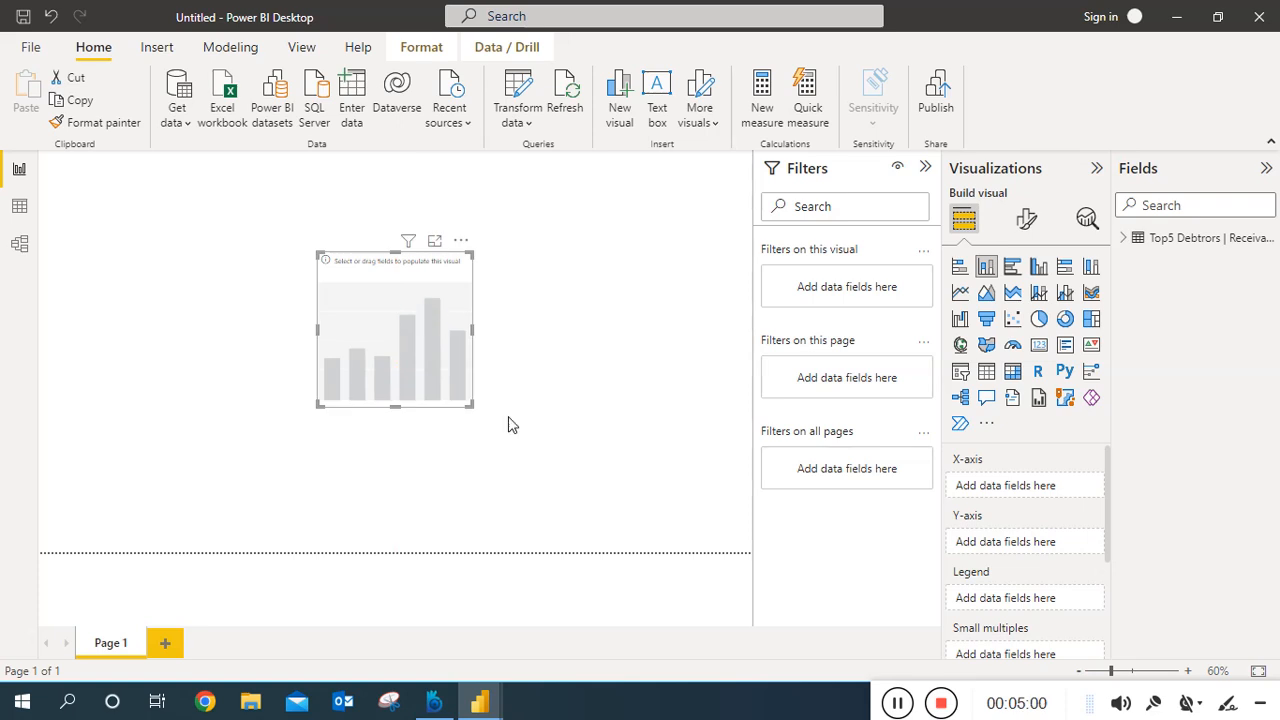
drag(473, 406, 653, 487)
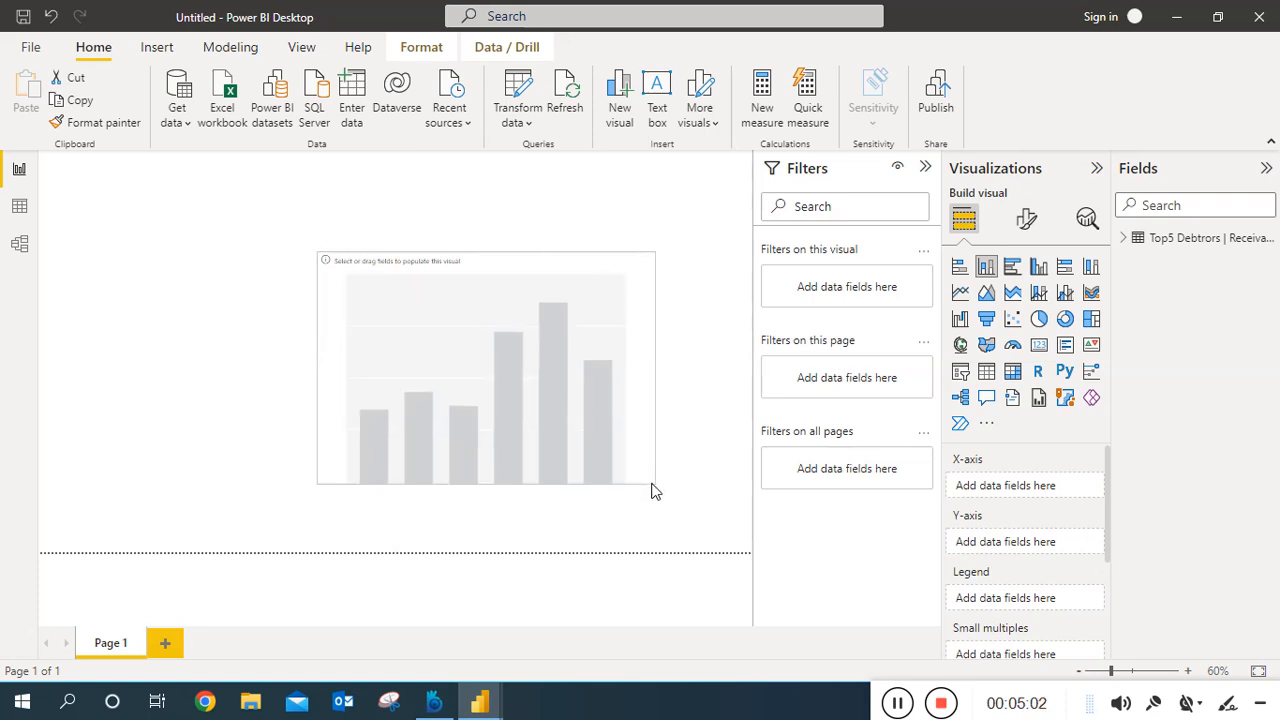
drag(322, 259, 150, 234)
drag(402, 485, 410, 550)
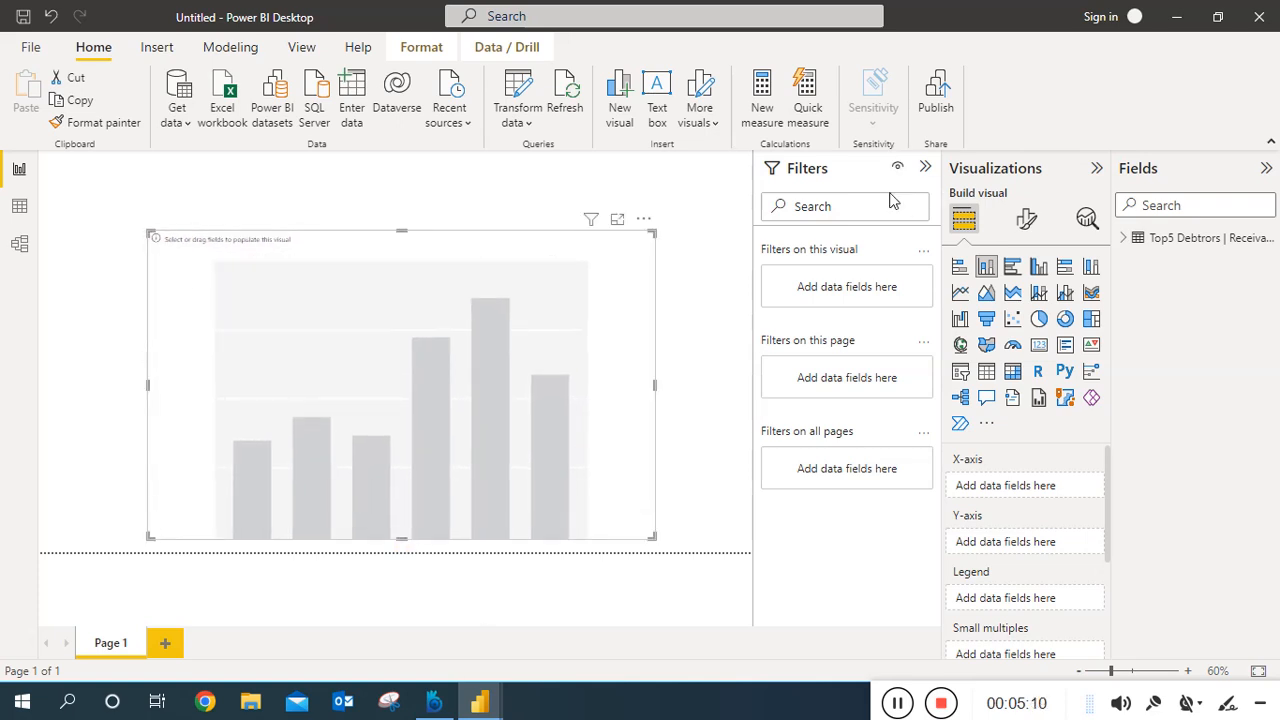
click(925, 168)
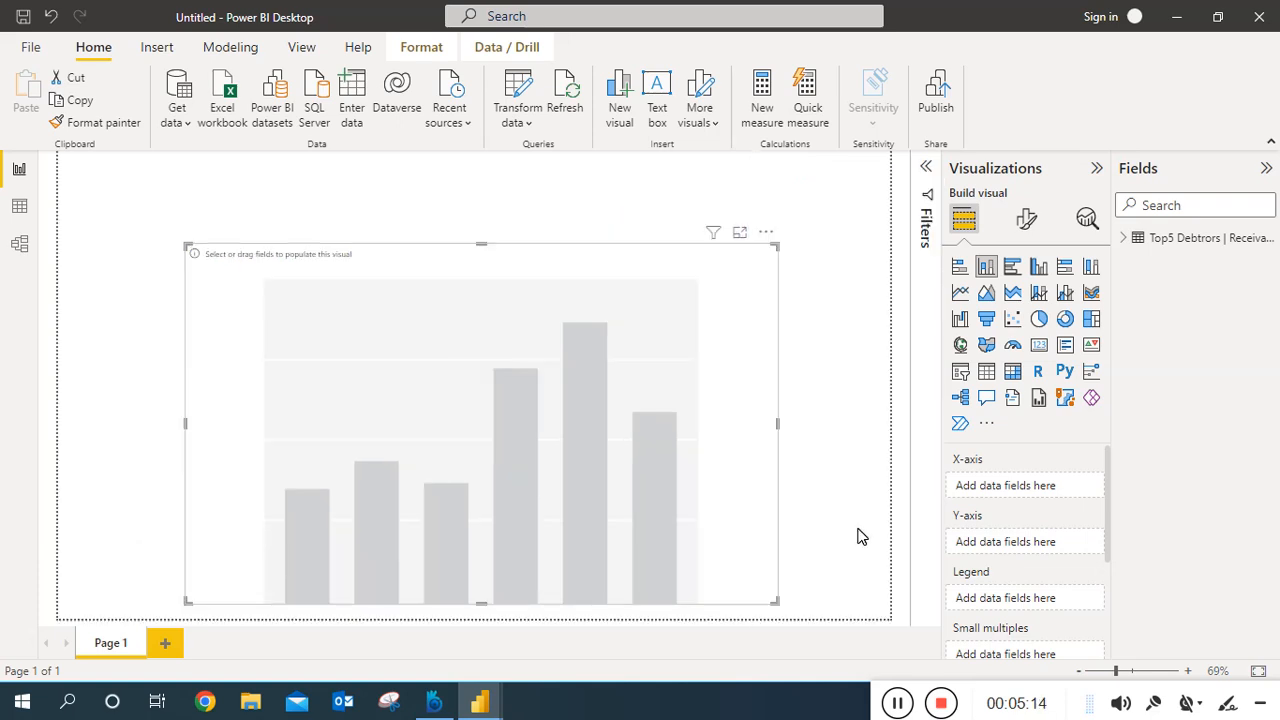
- Plot RANK on the chart's Y-axis and Name on its X-axis from the Top5 Debtrors table
click(1129, 242)
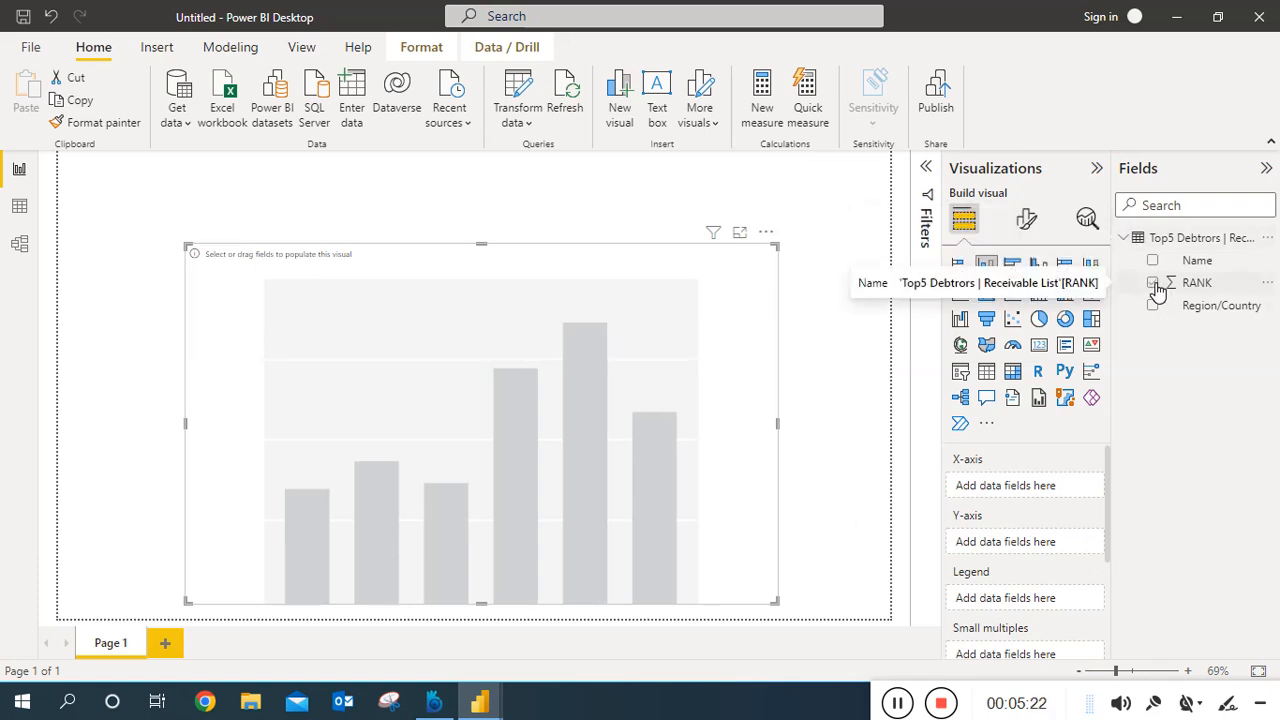
click(1155, 285)
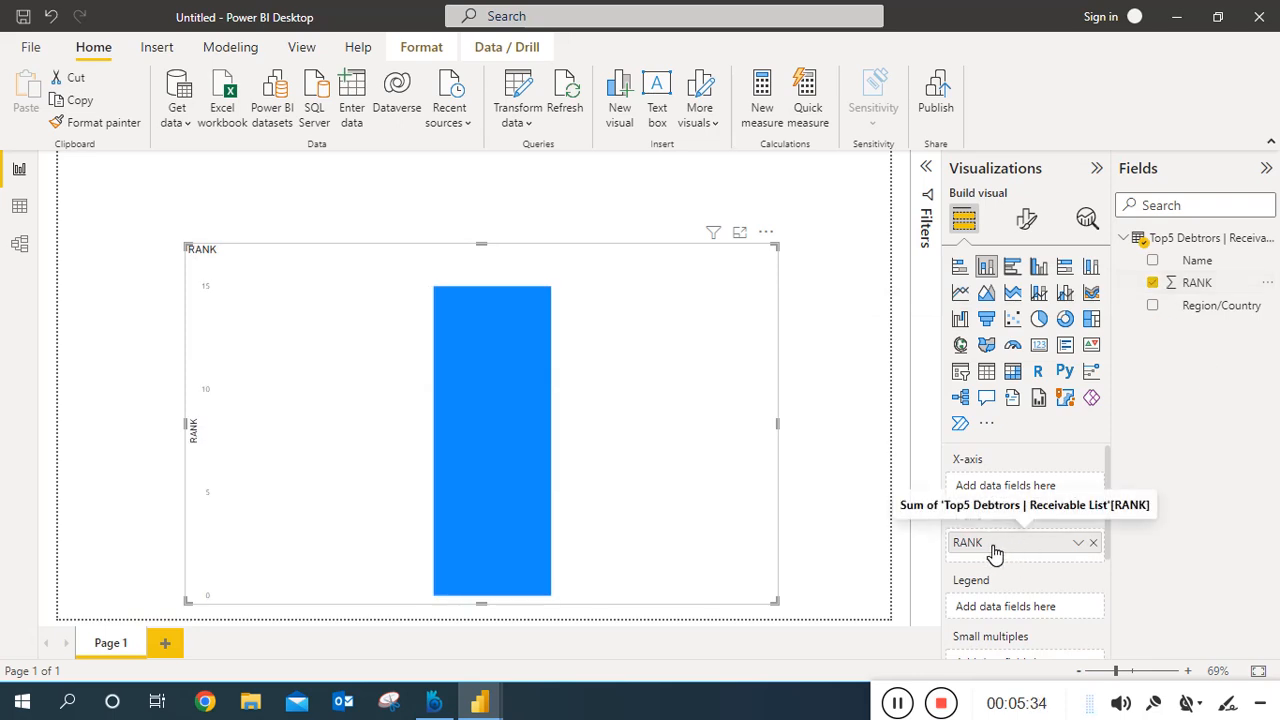
click(1178, 265)
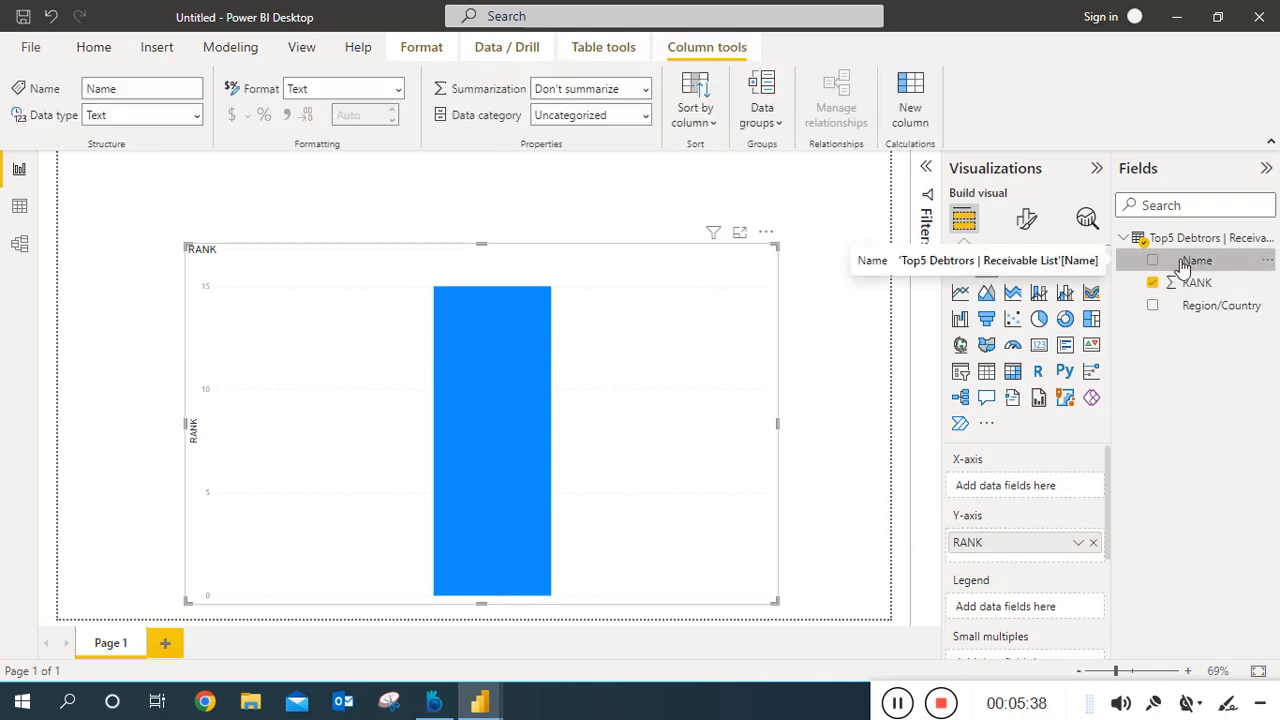
click(1154, 262)
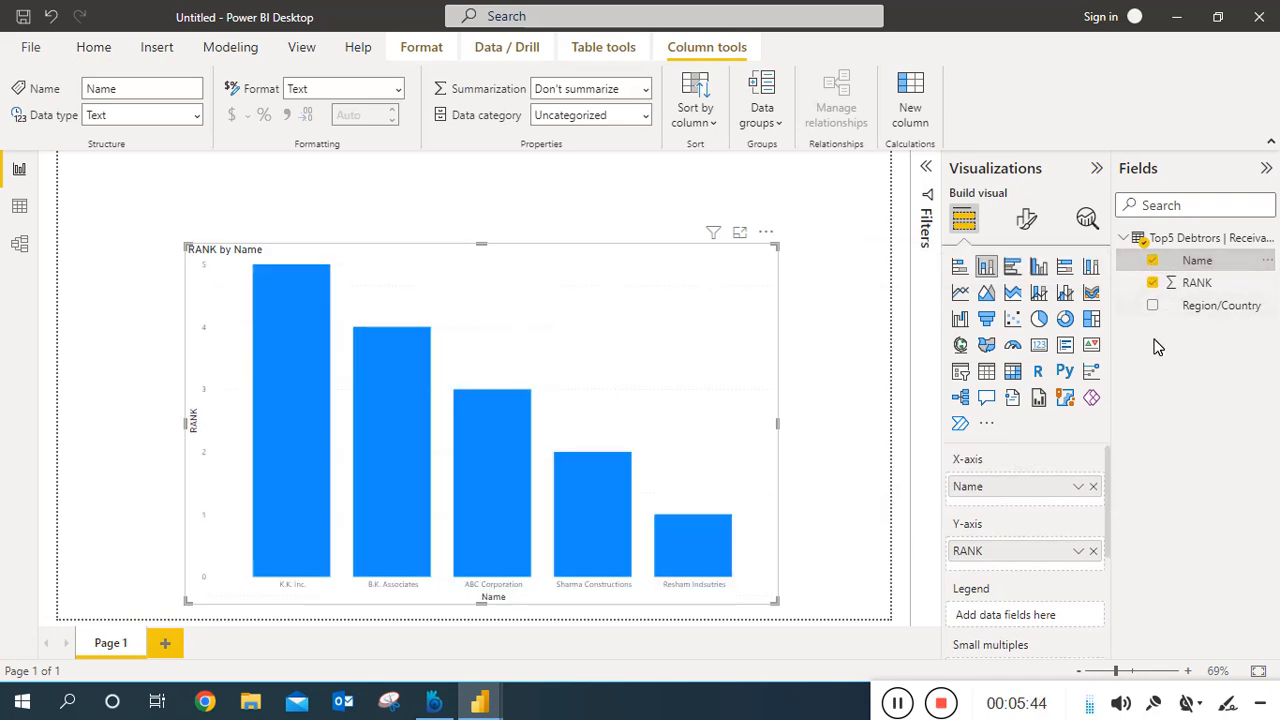
- Assign Region/Country as the column chart's legend so the bars are coloured by country
drag(1107, 456, 1107, 499)
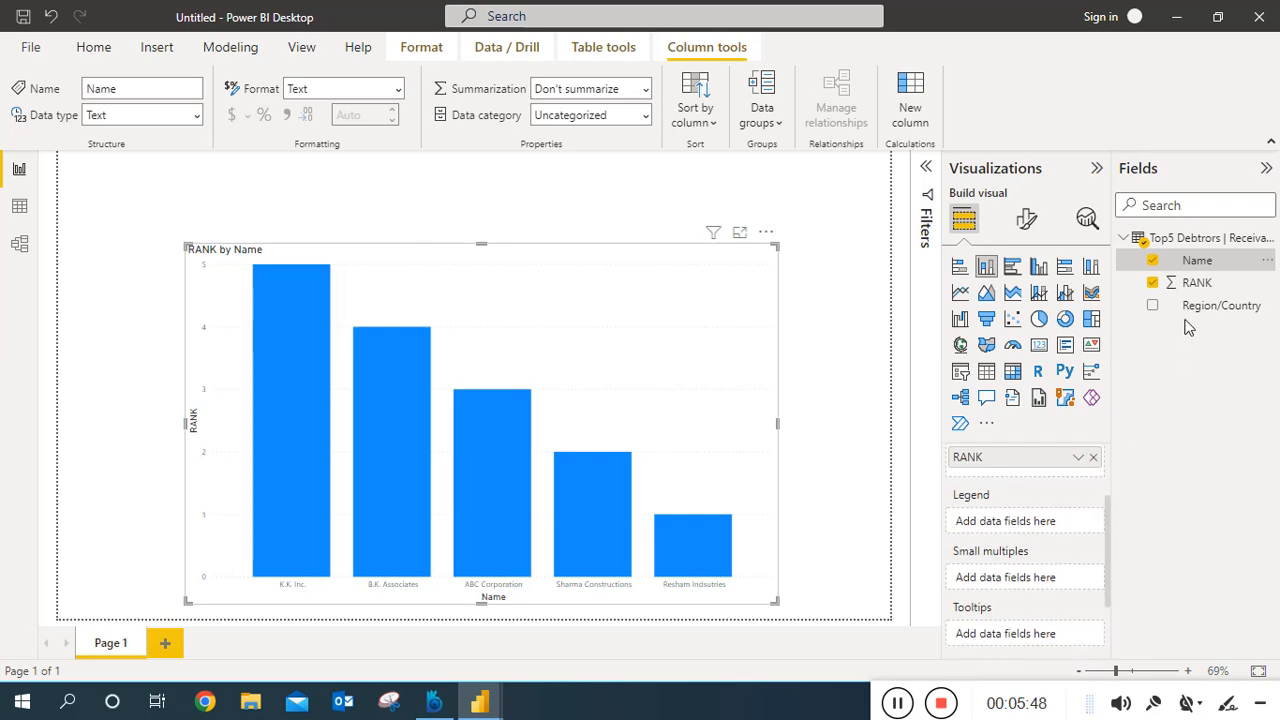
drag(1183, 324, 1024, 522)
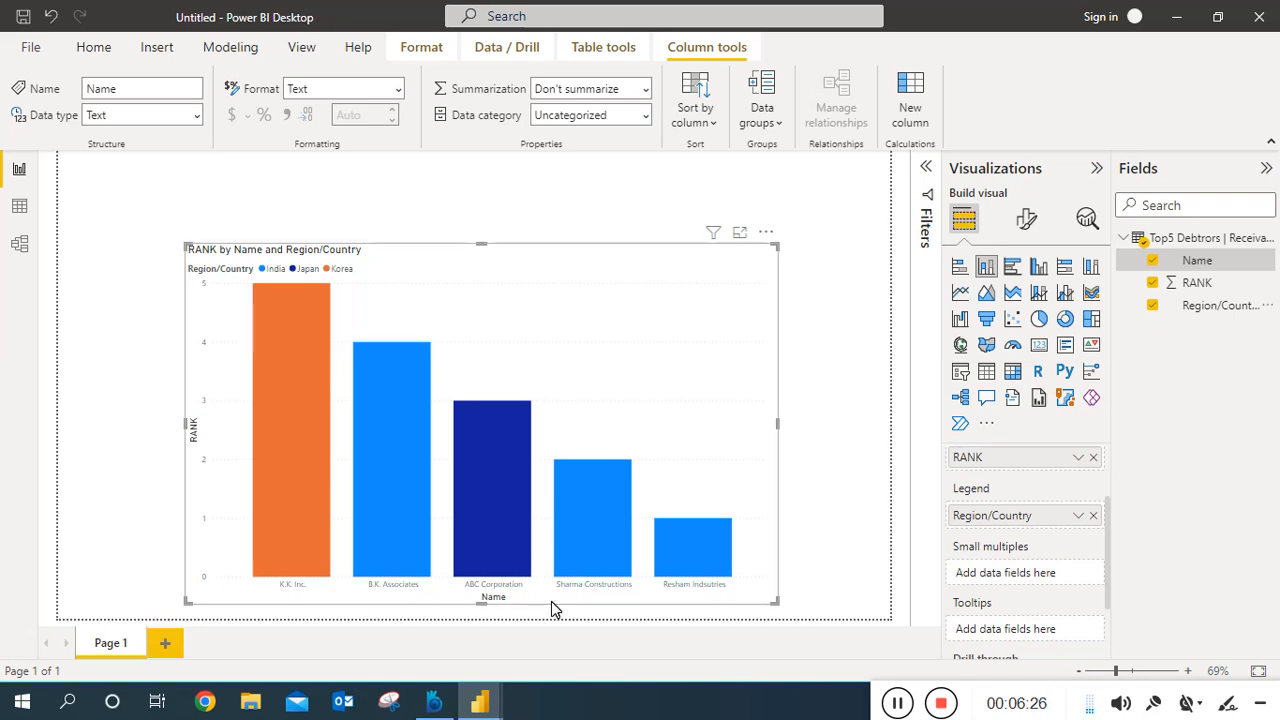
drag(1109, 571, 1107, 501)
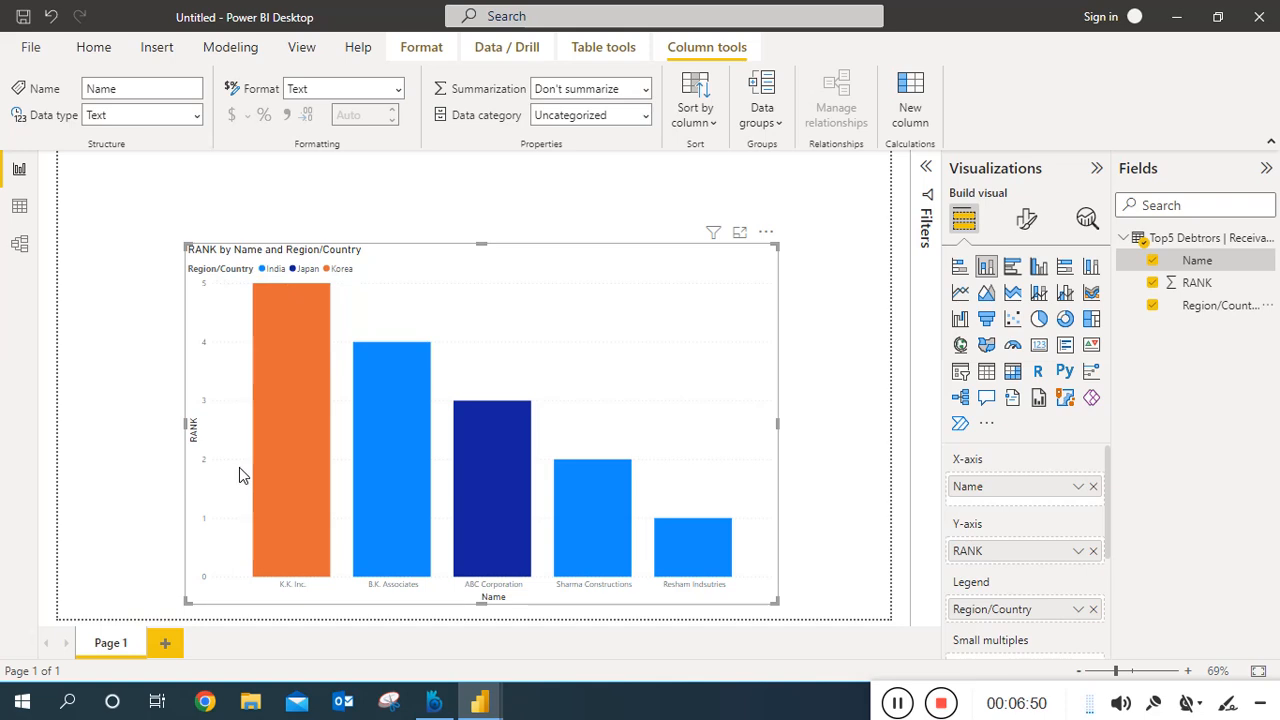
- Examine the tooltips of the chart's bars for each customer's name, region and rank
mouse_move(270, 378)
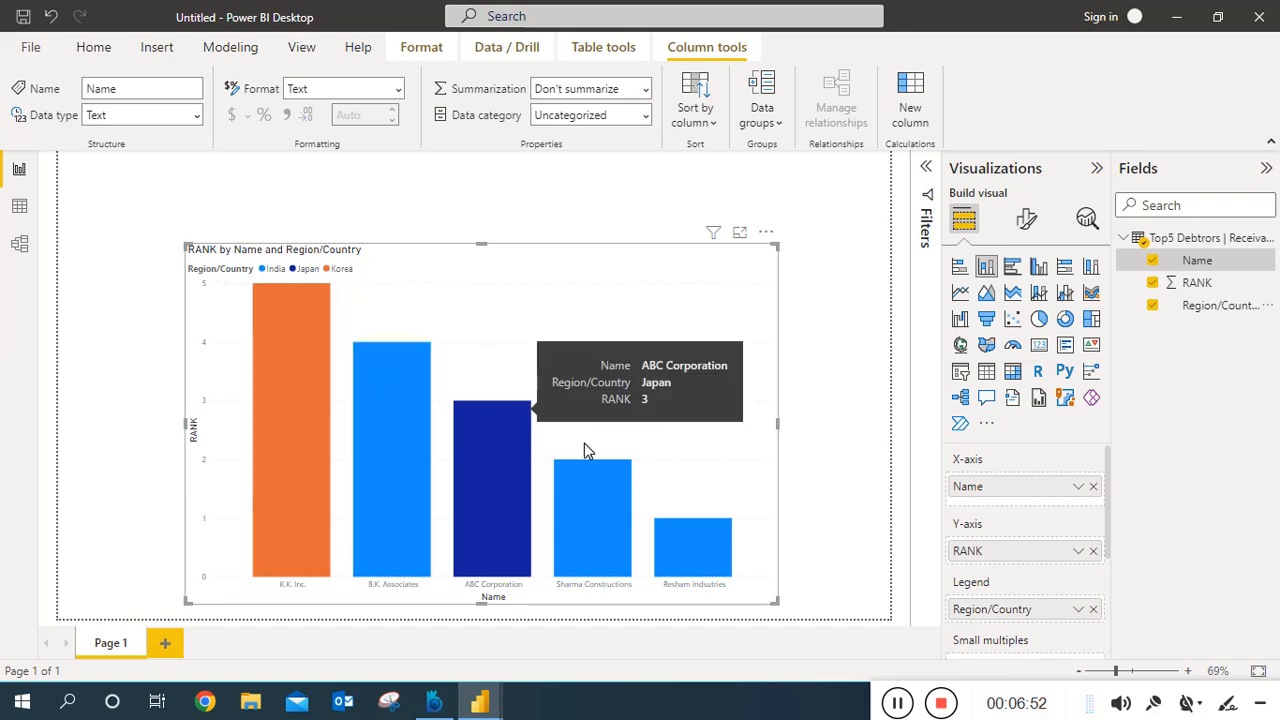
mouse_move(393, 432)
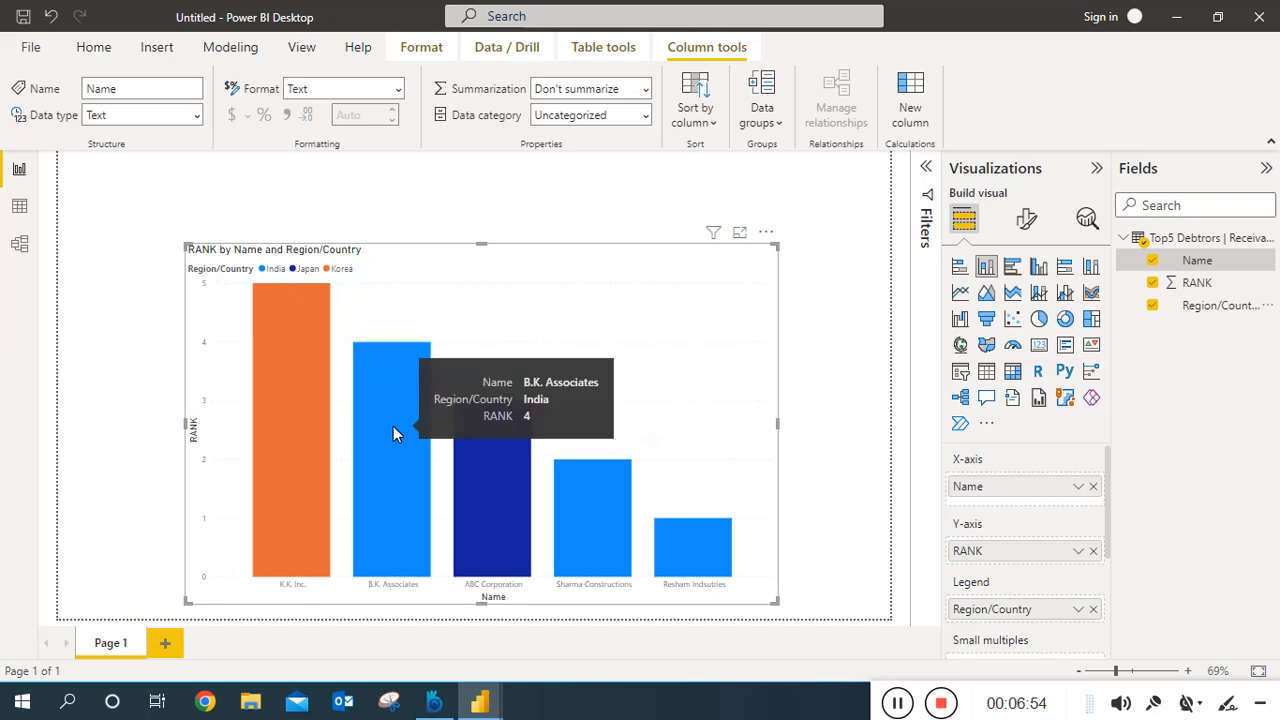
mouse_move(273, 424)
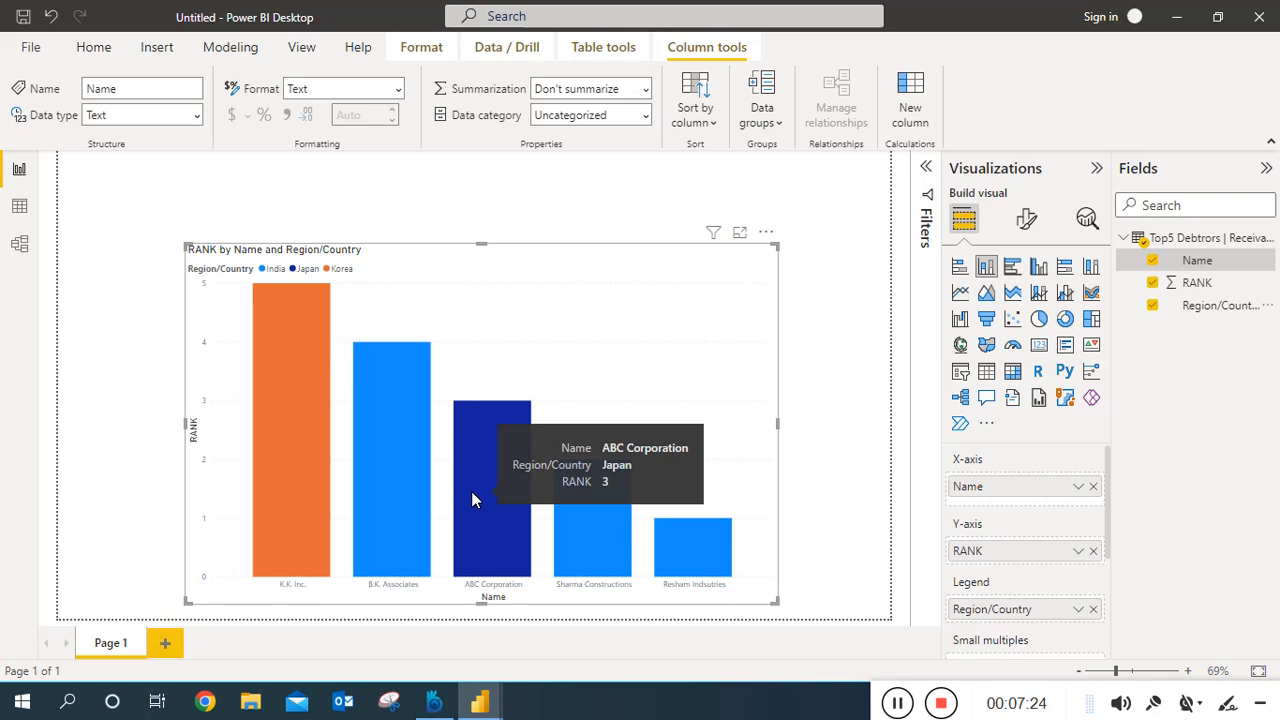
mouse_move(567, 518)
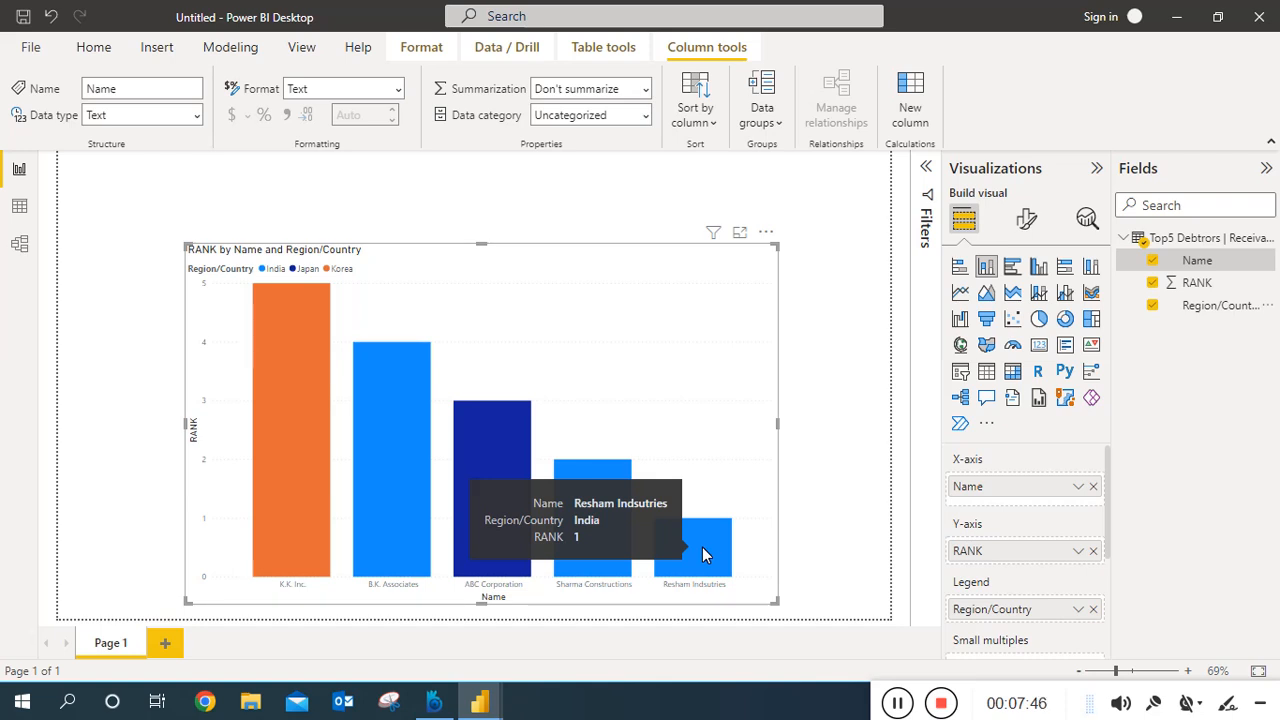
click(986, 425)
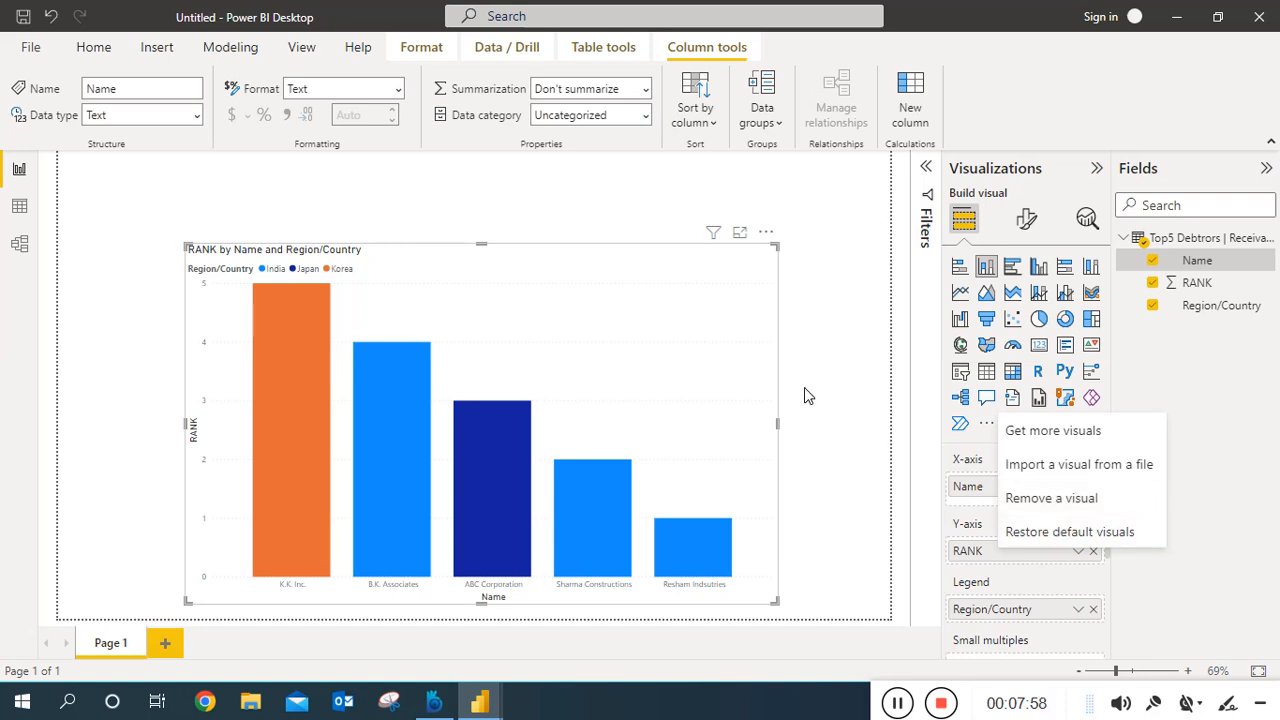
click(20, 176)
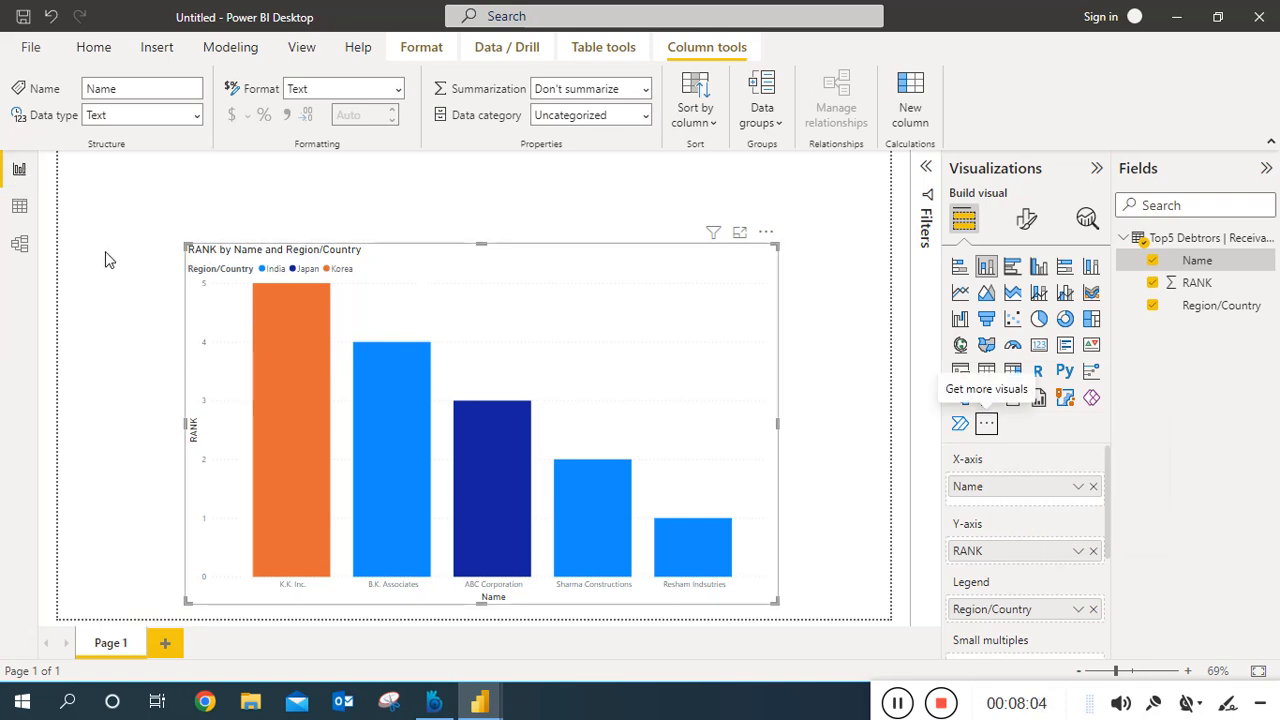
- Review the imported table in the data view and inspect the RANK column's sort and filter options without applying any
click(20, 207)
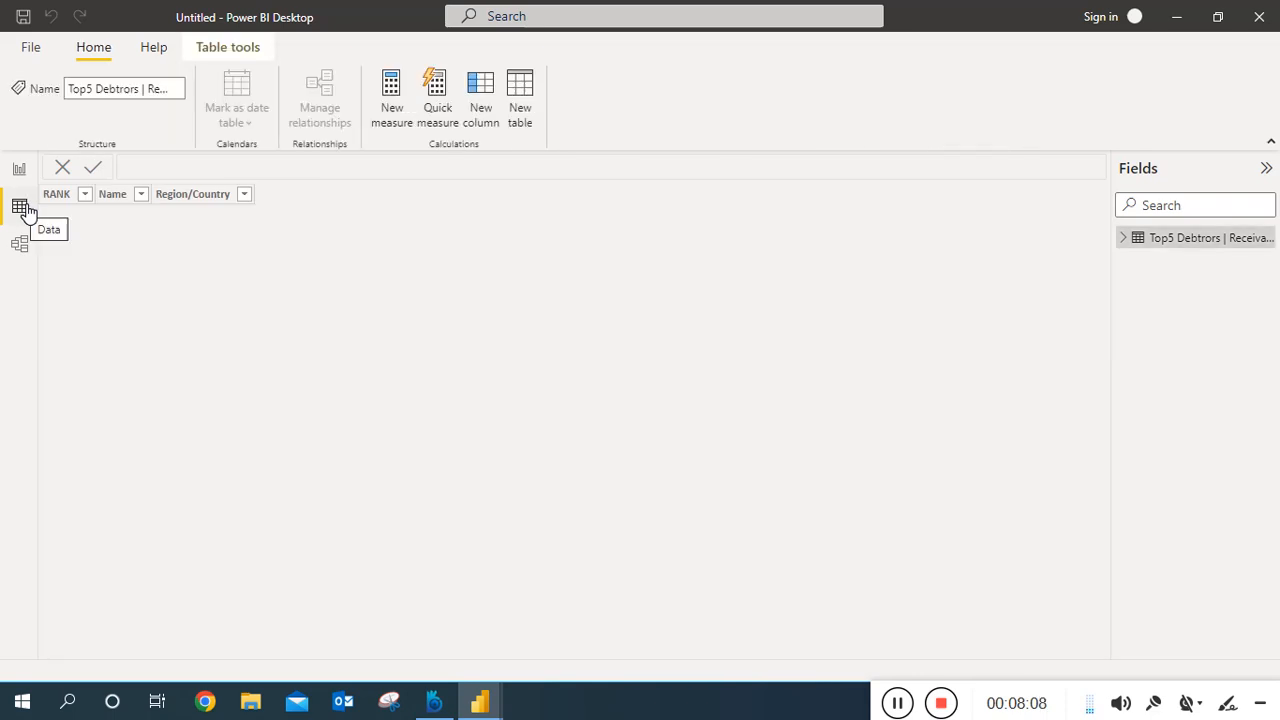
click(92, 201)
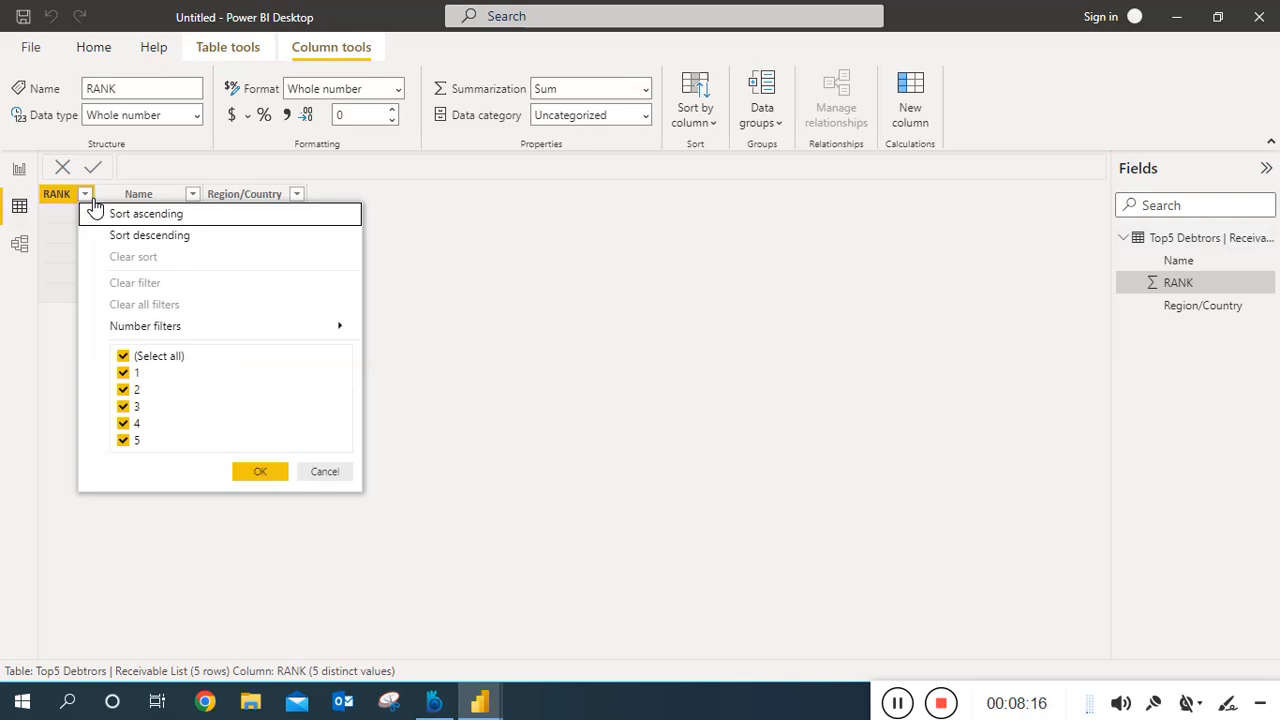
click(325, 472)
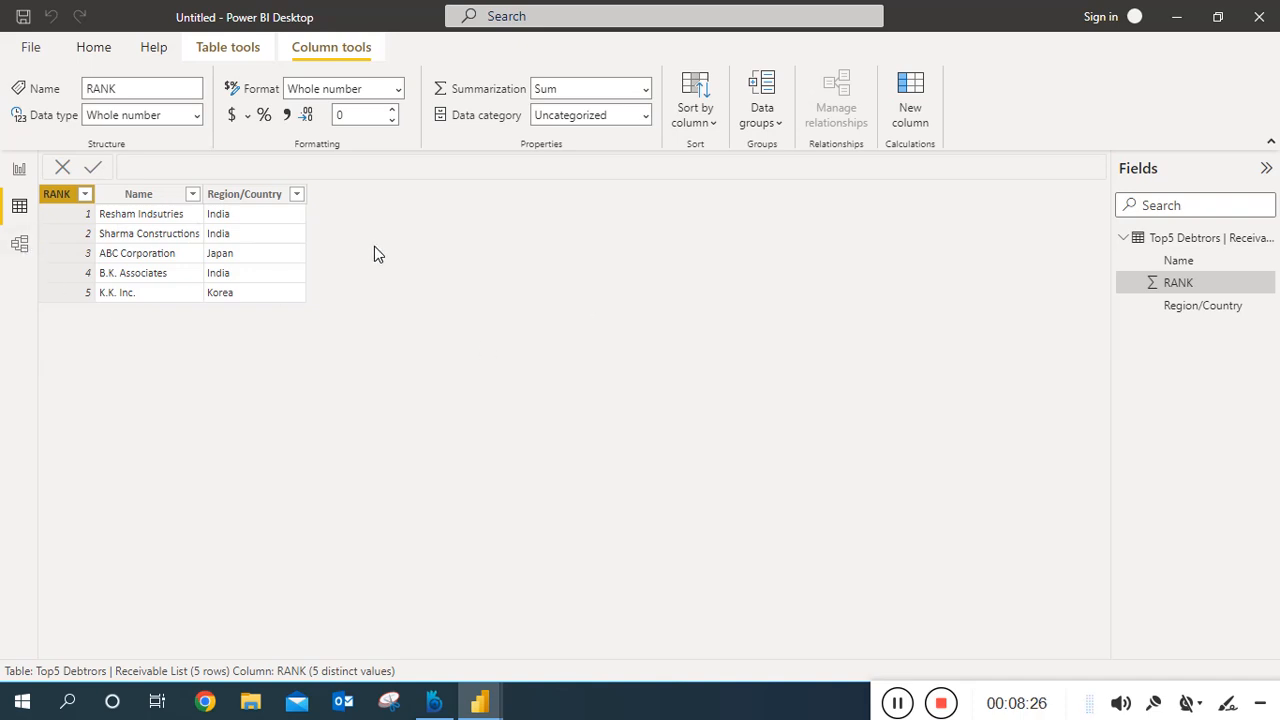
- Switch to the model view and show the available options for the Top5 Debtrors | Receivable List table
click(22, 244)
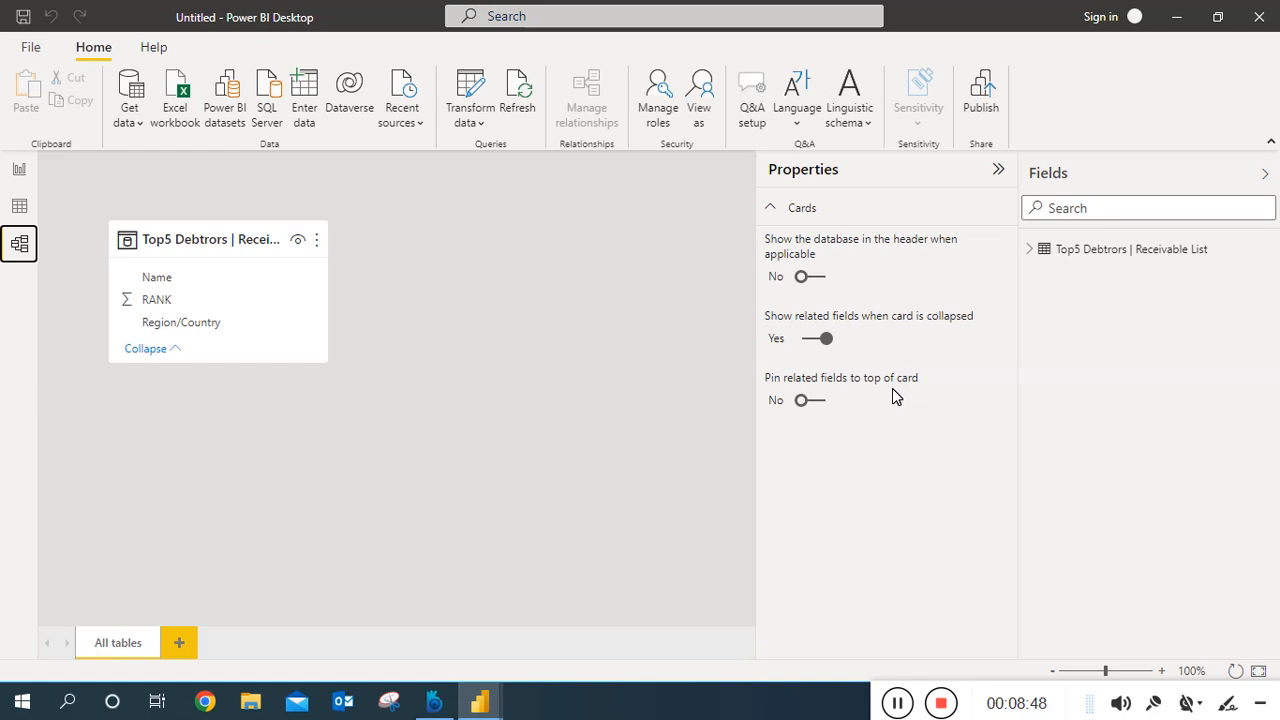
click(318, 243)
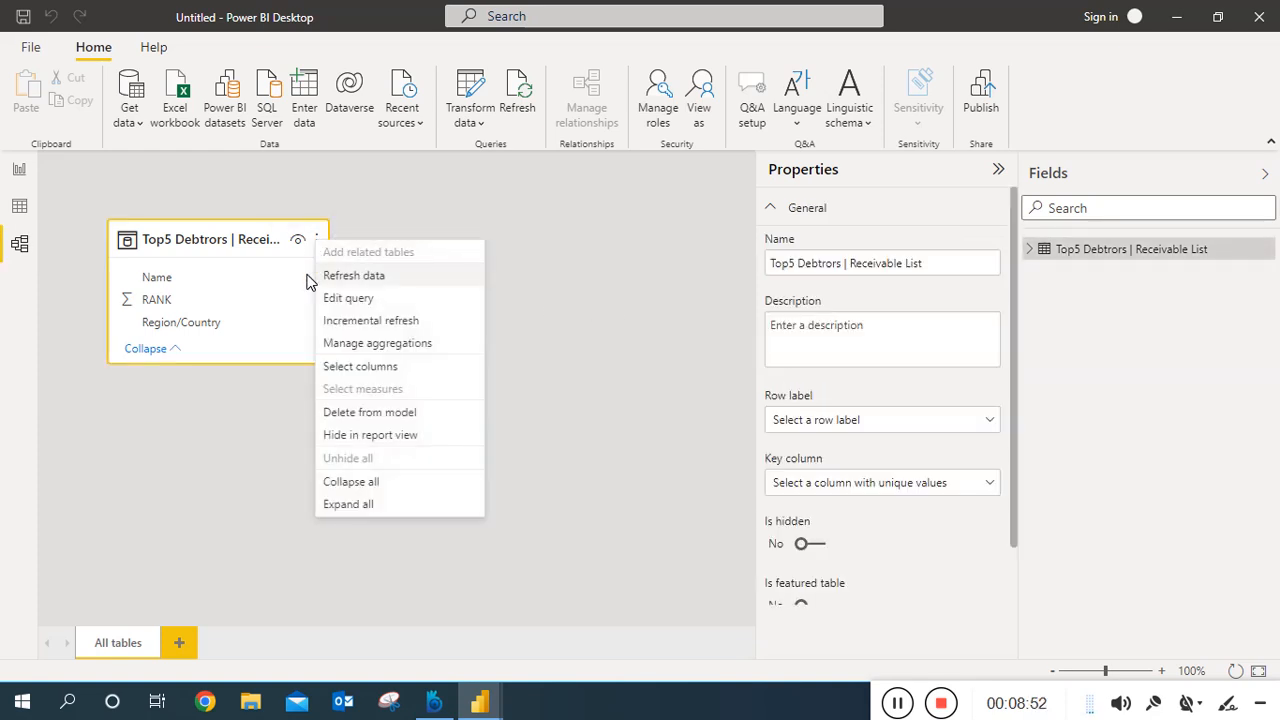